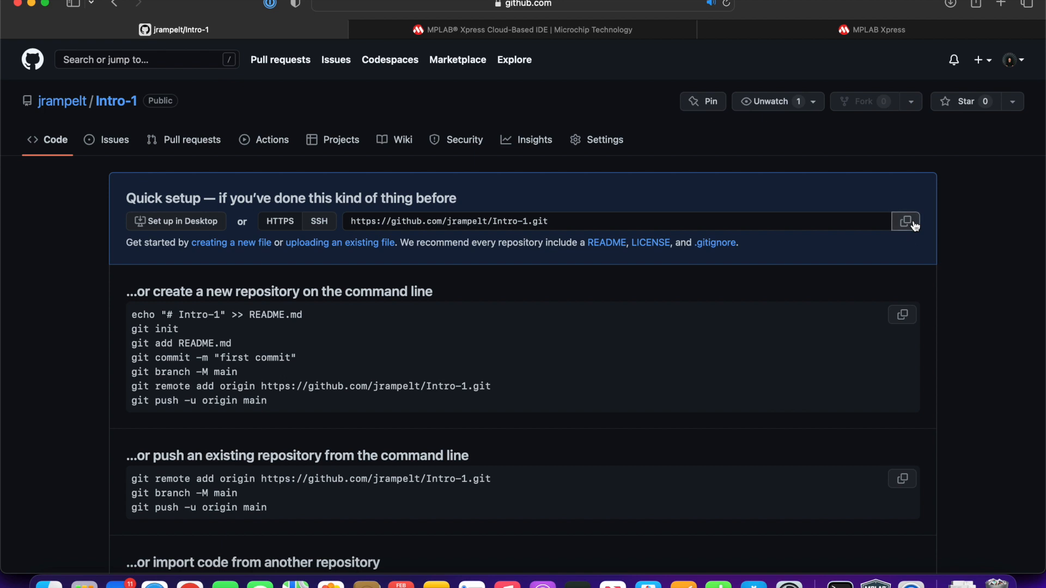
Switch back to the MPLAB Xpress IDE browser tab.
left_click(764, 31)
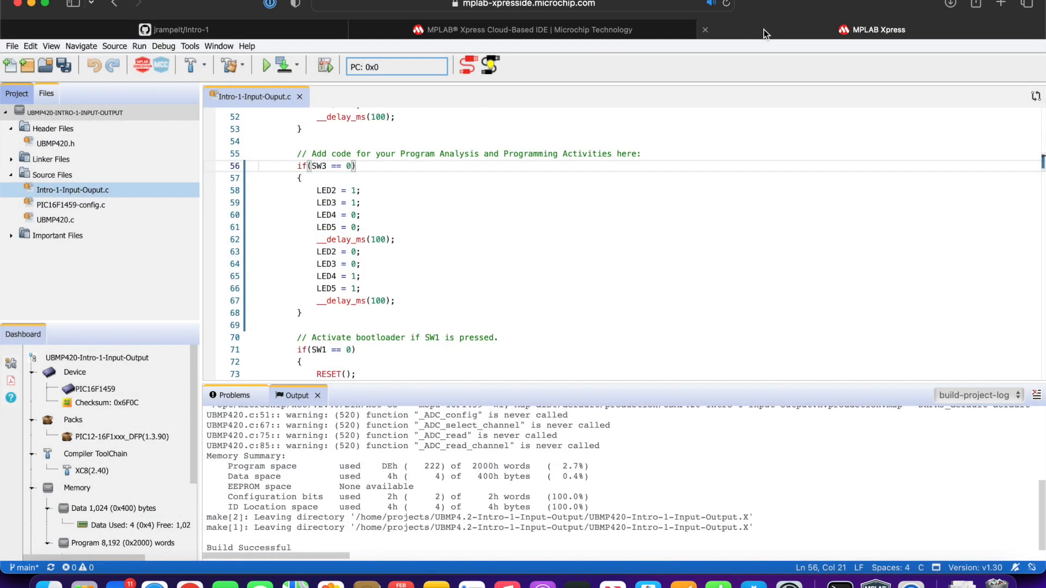
Open Git Controls and add the pasted Intro-1 HTTPS URL as the project's remote.
left_click(12, 48)
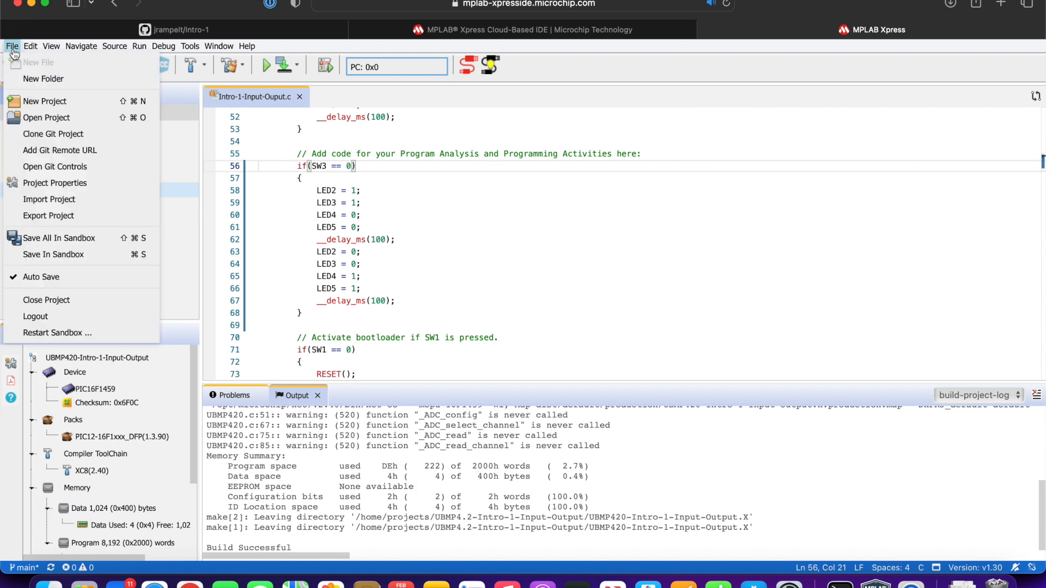
left_click(61, 168)
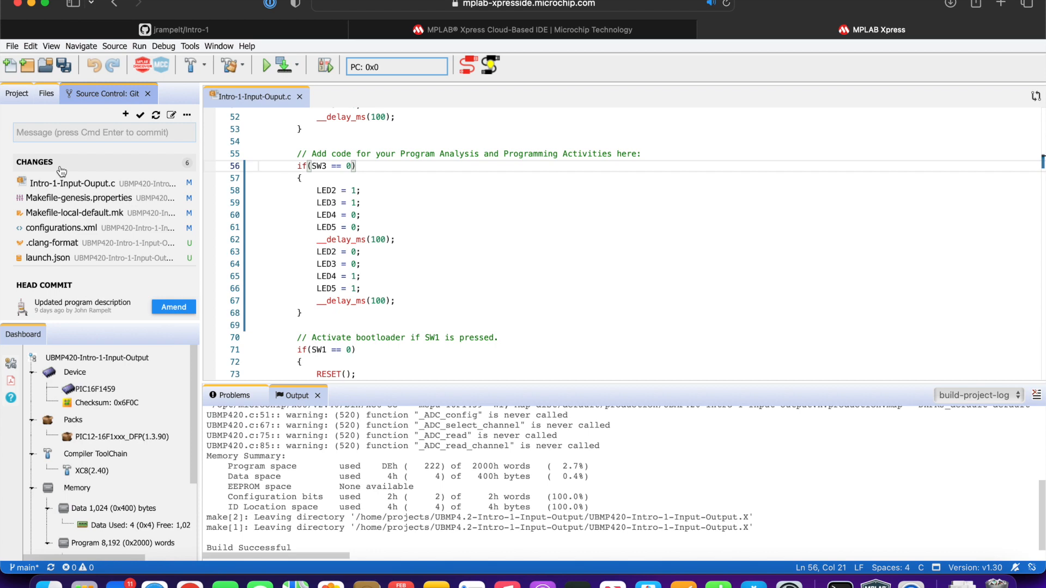
left_click(127, 115)
left_click(485, 281)
right_click(485, 281)
left_click(500, 289)
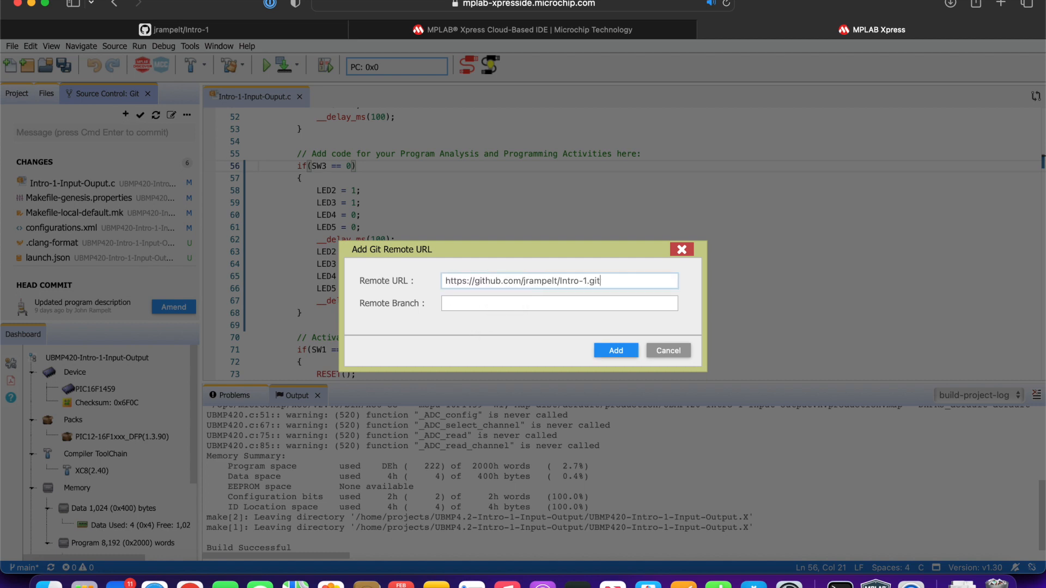
left_click(616, 351)
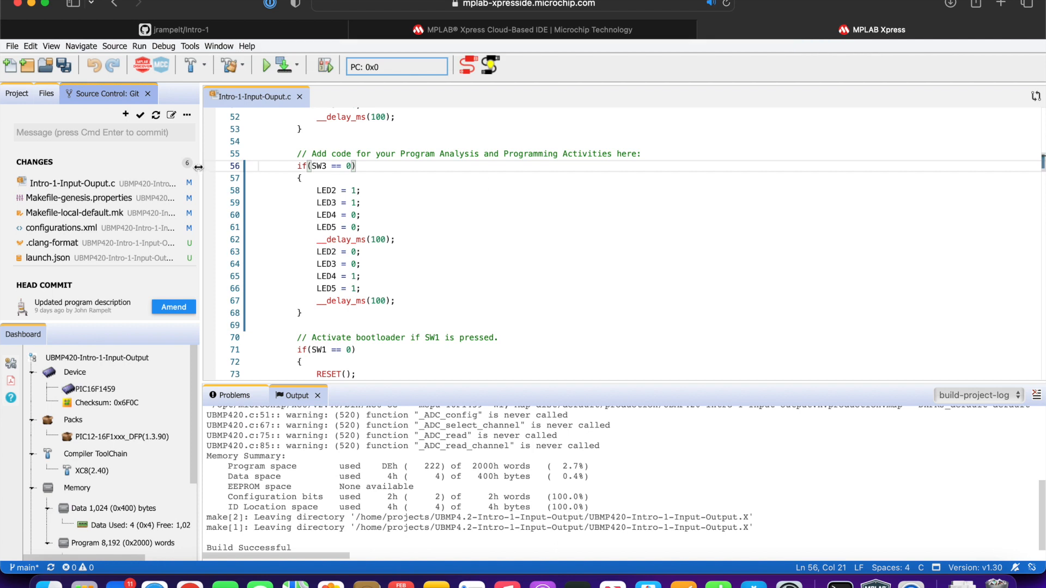
mouse_move(173, 164)
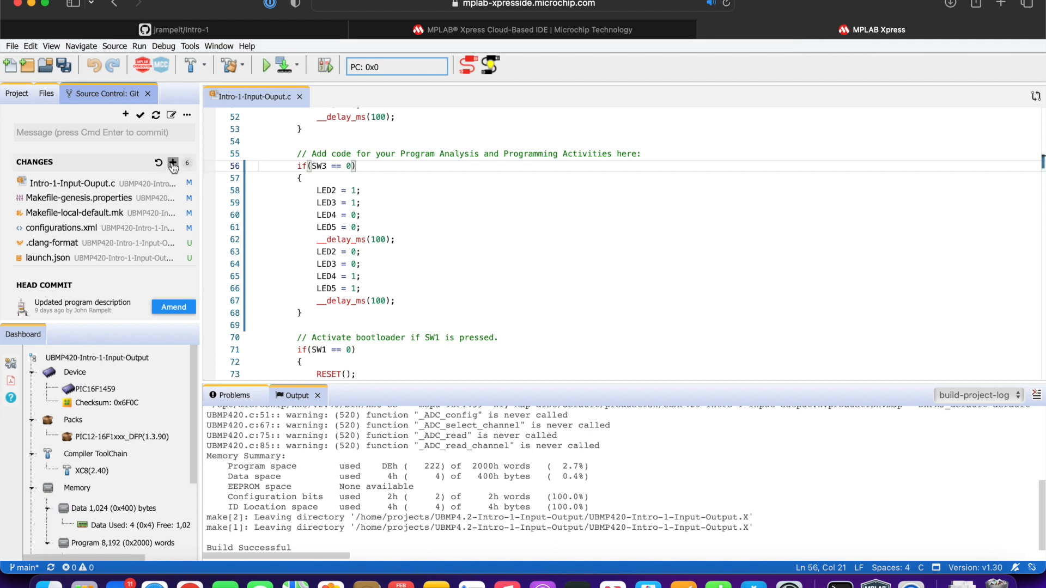
Stage all six changed files and commit them with the message 'Added SW3 flashing pattern'.
left_click(173, 163)
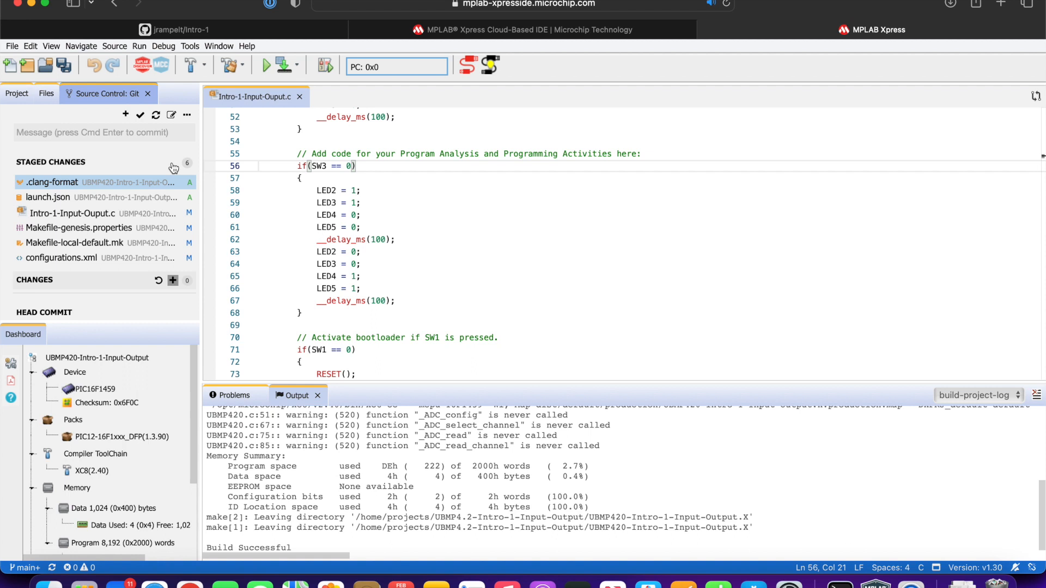
left_click(120, 129)
type("Add")
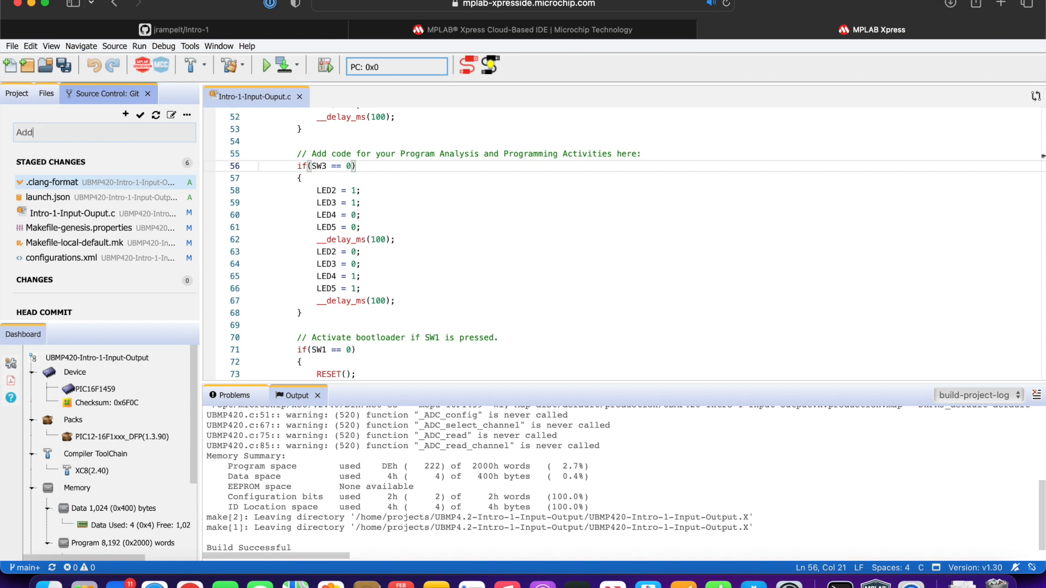
type("ed SW3 flashing pattern")
left_click(135, 118)
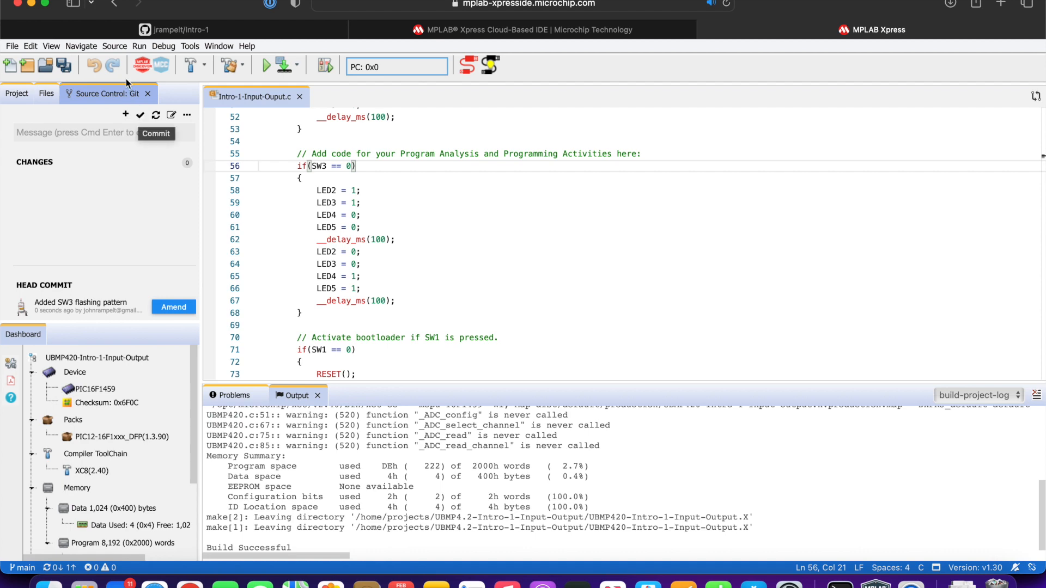
left_click(102, 31)
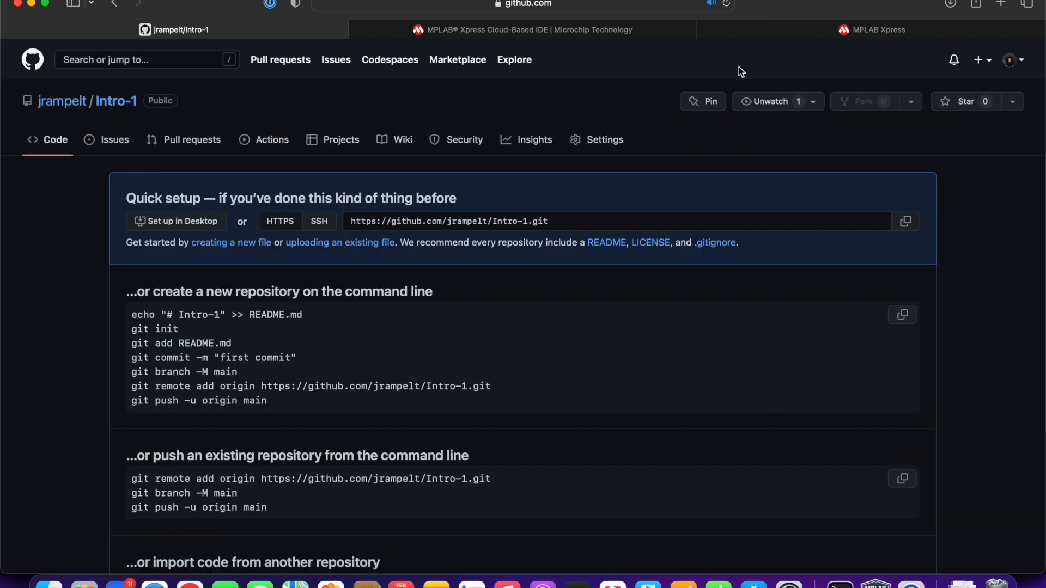
Go through Settings > Developer settings > Tokens (classic) to start a new classic token.
left_click(1021, 62)
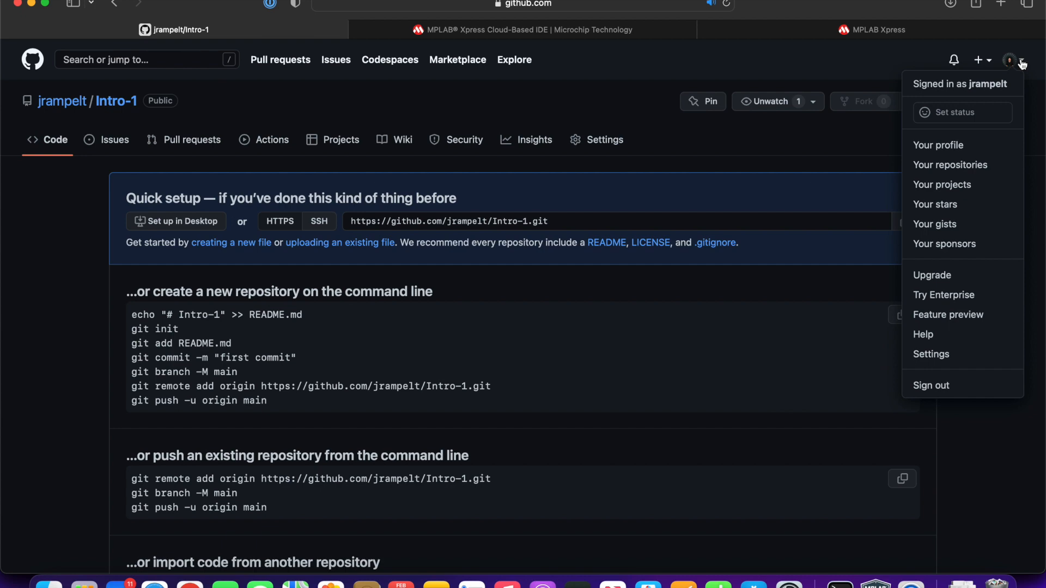
left_click(937, 355)
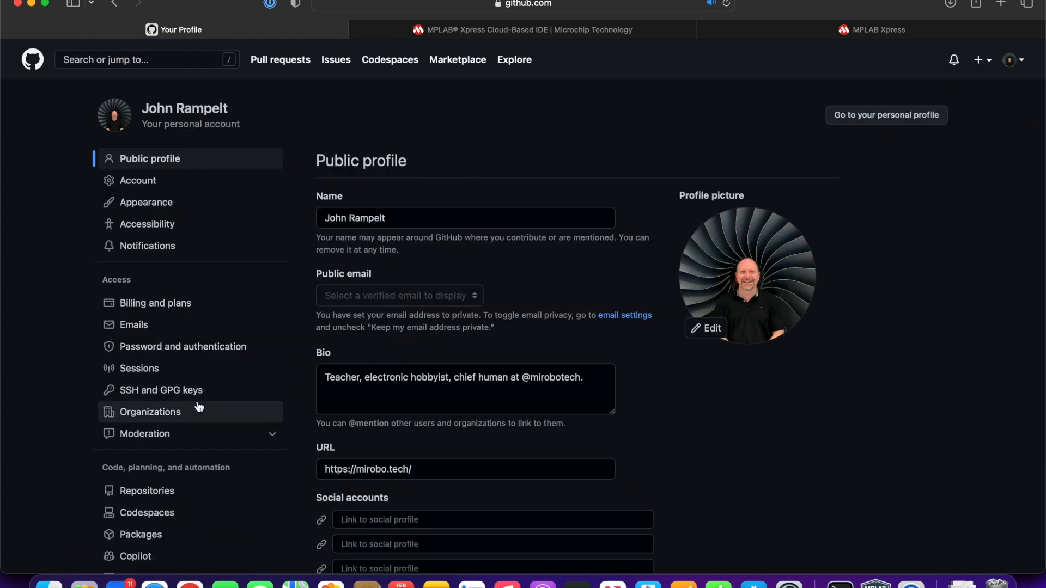
scroll(197, 406, "down", 10)
left_click(182, 396)
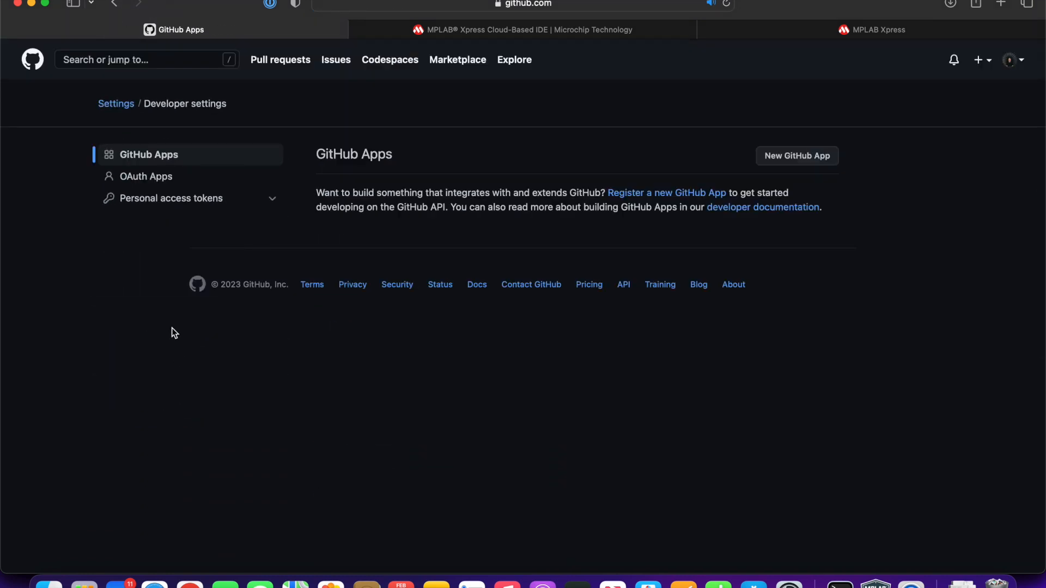
left_click(164, 201)
left_click(163, 243)
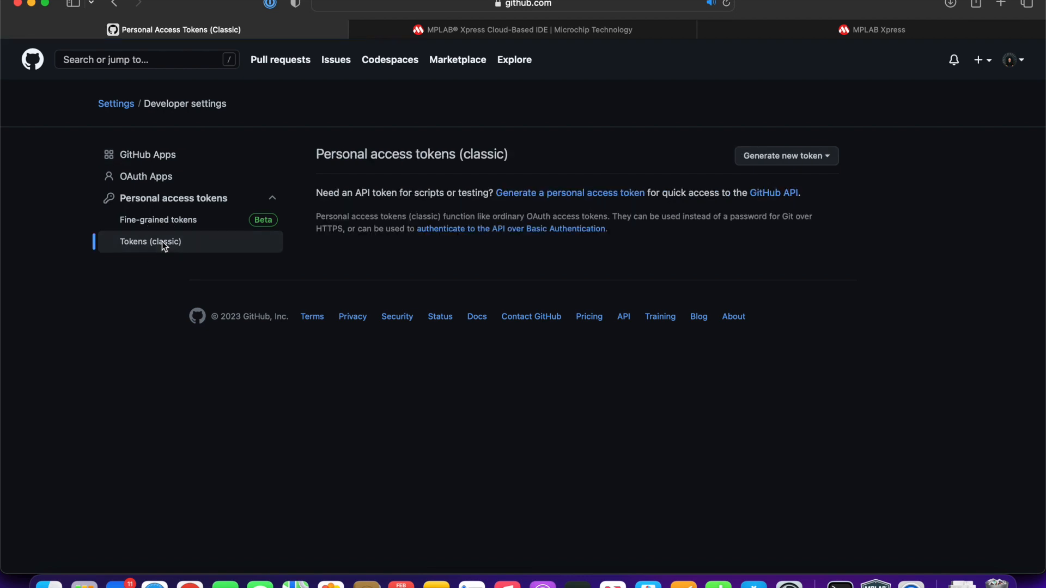
left_click(788, 158)
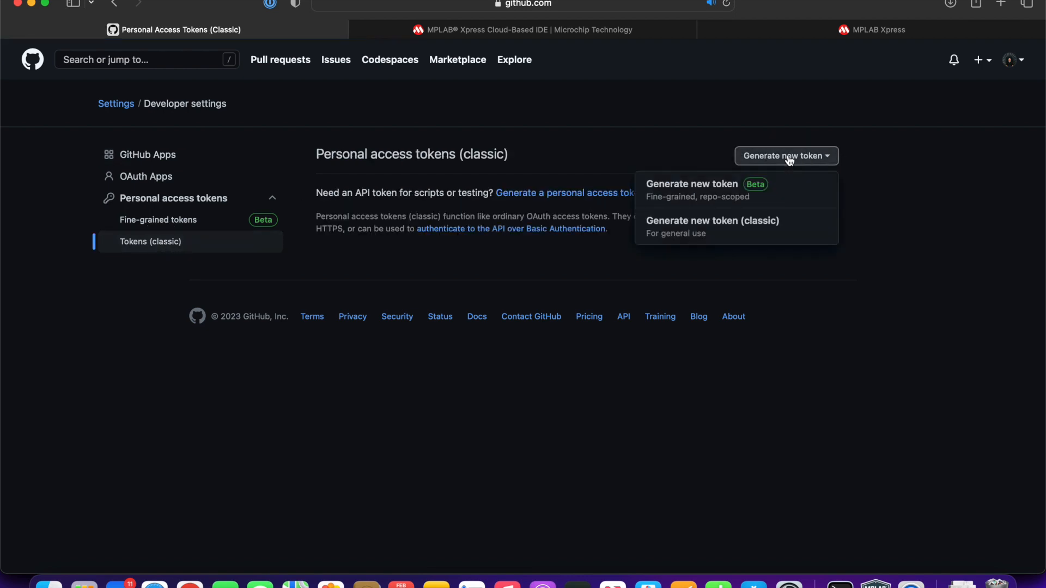
left_click(728, 225)
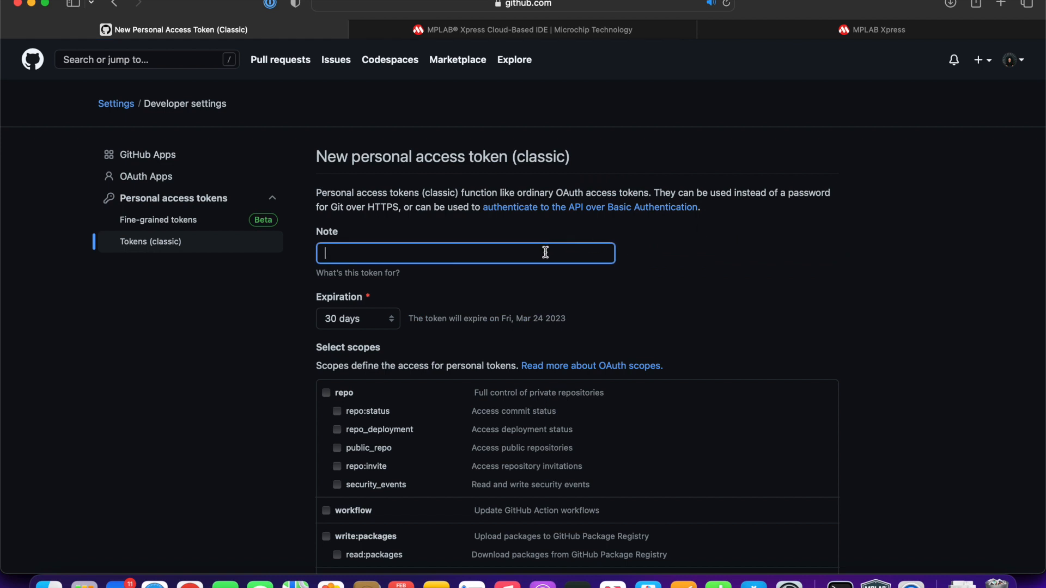
Generate a classic token noted 'MPLAB Xpress' with 90-day expiry and repo scope, then copy it.
type("MPLAB Xpress")
left_click(368, 321)
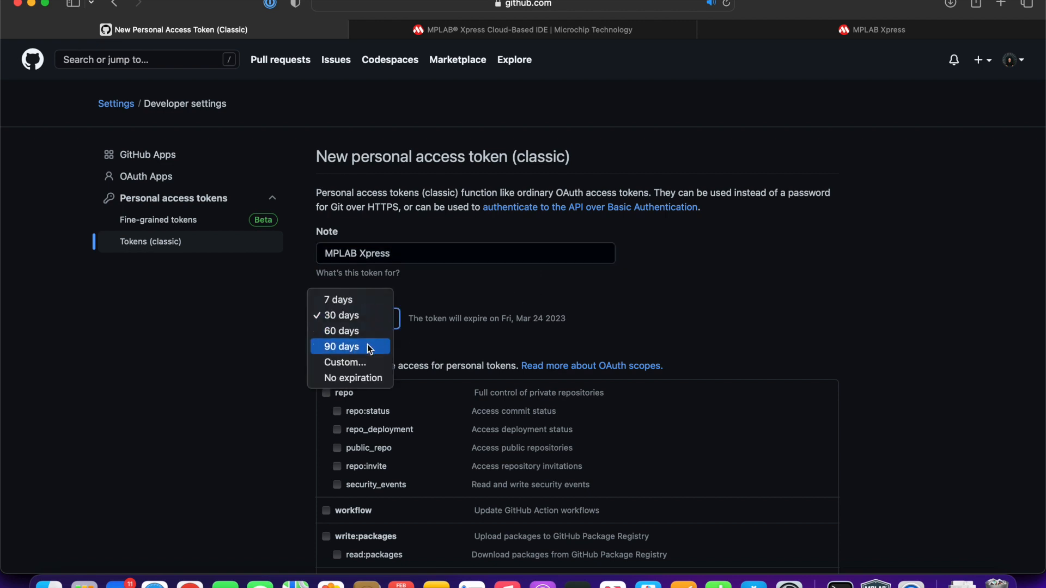
left_click(368, 347)
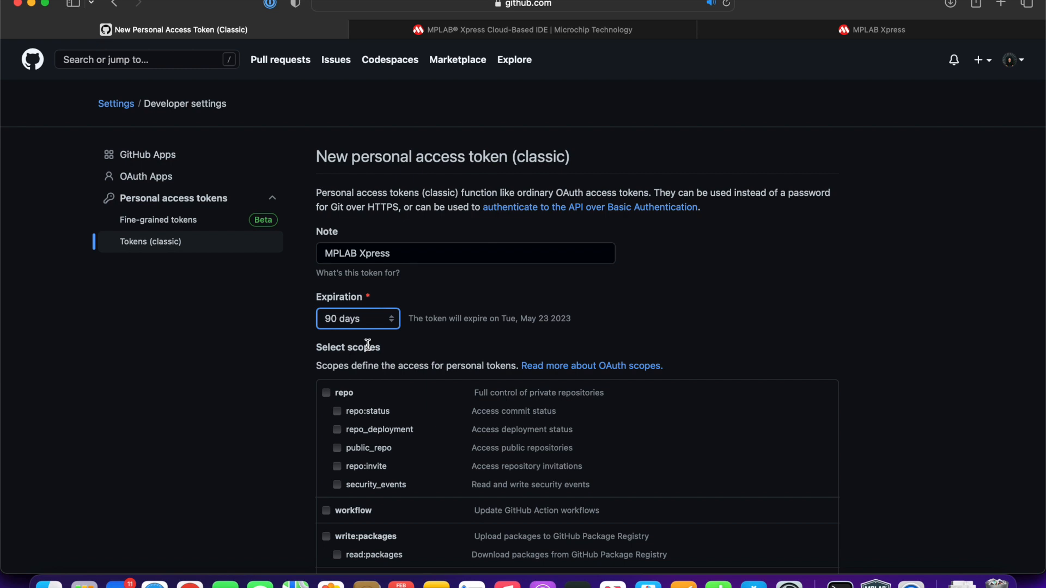
left_click(326, 393)
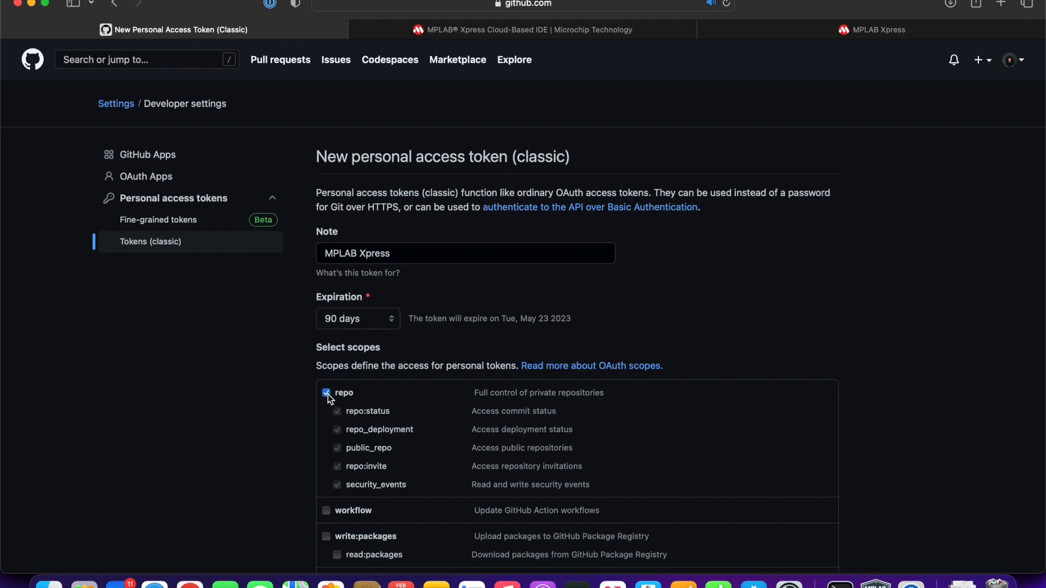
scroll(417, 478, "down", 10)
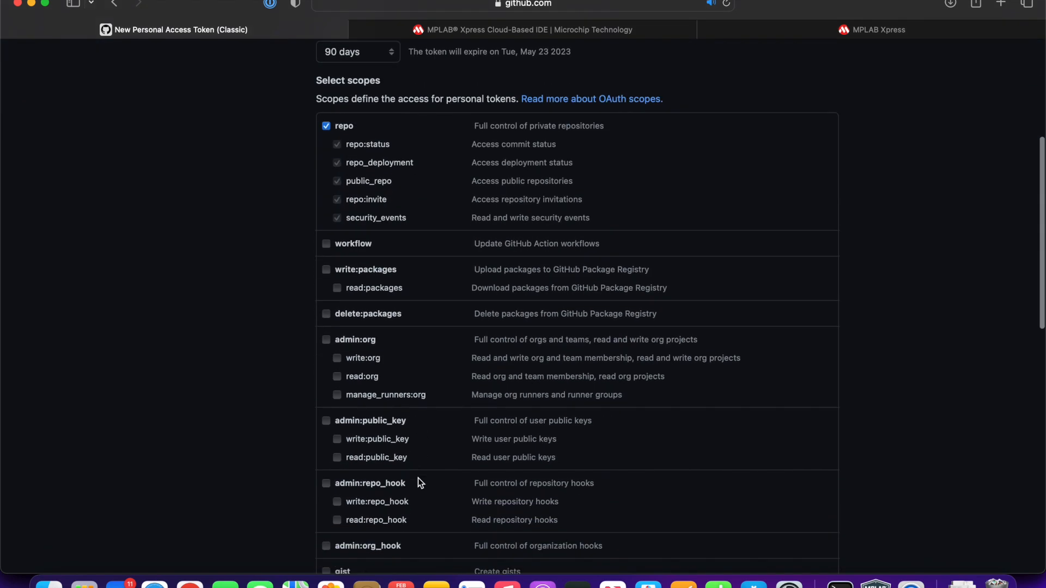
scroll(418, 478, "down", 10)
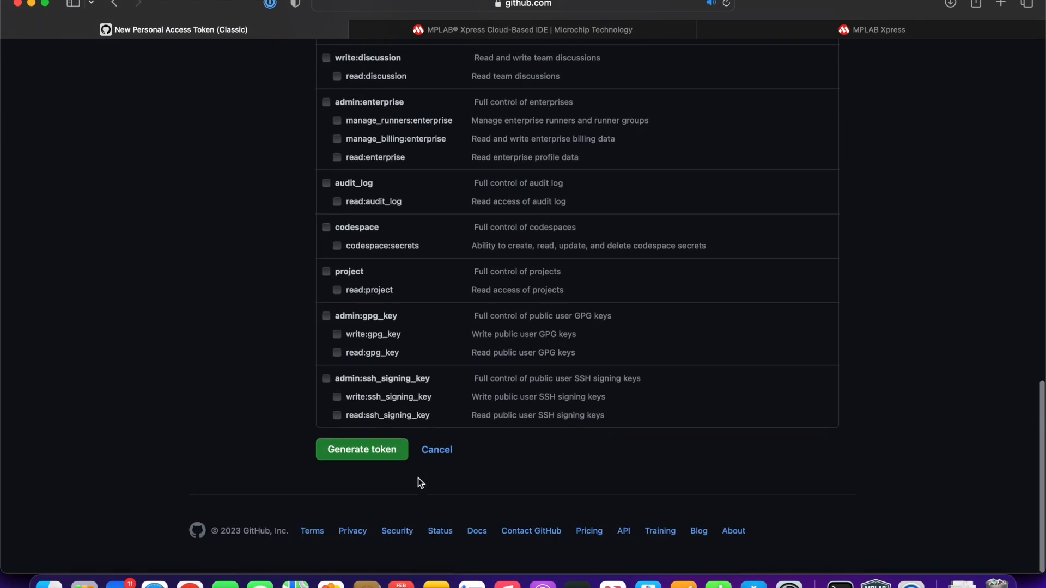
left_click(374, 451)
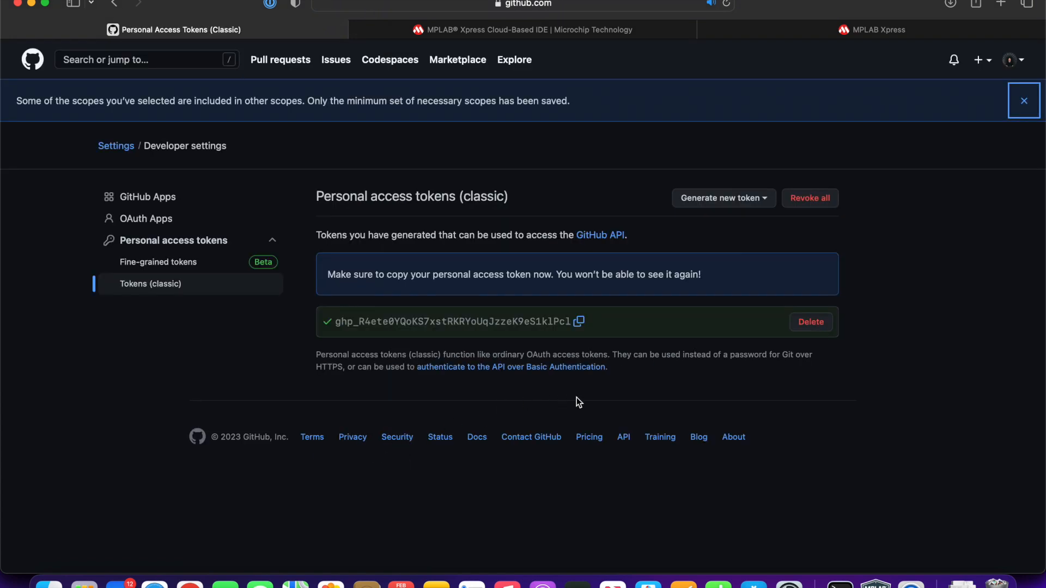
left_click(578, 322)
Push the commit from Source Control, entering the GitHub username and the new token as password.
left_click(748, 32)
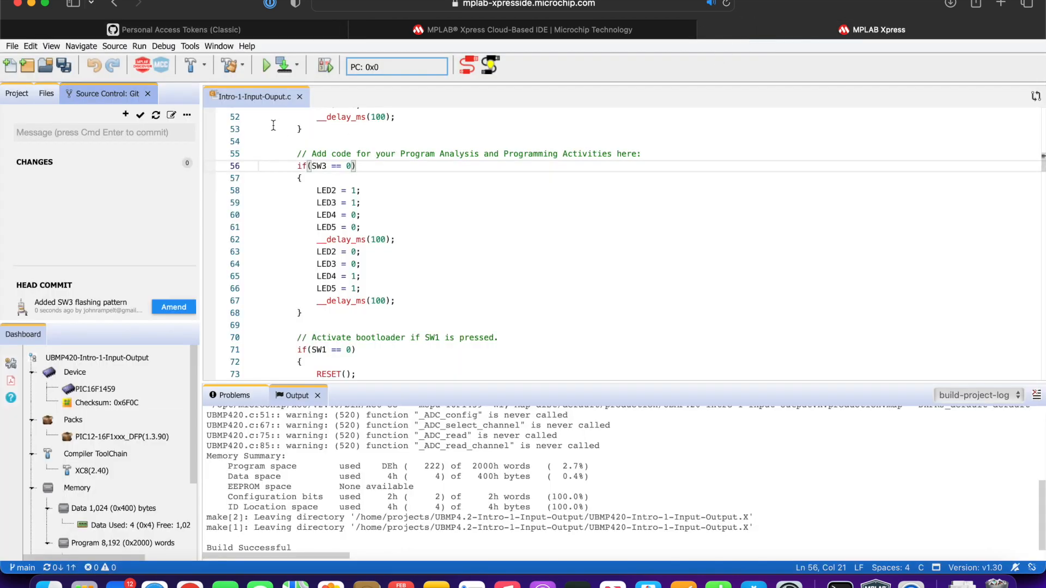
left_click(187, 117)
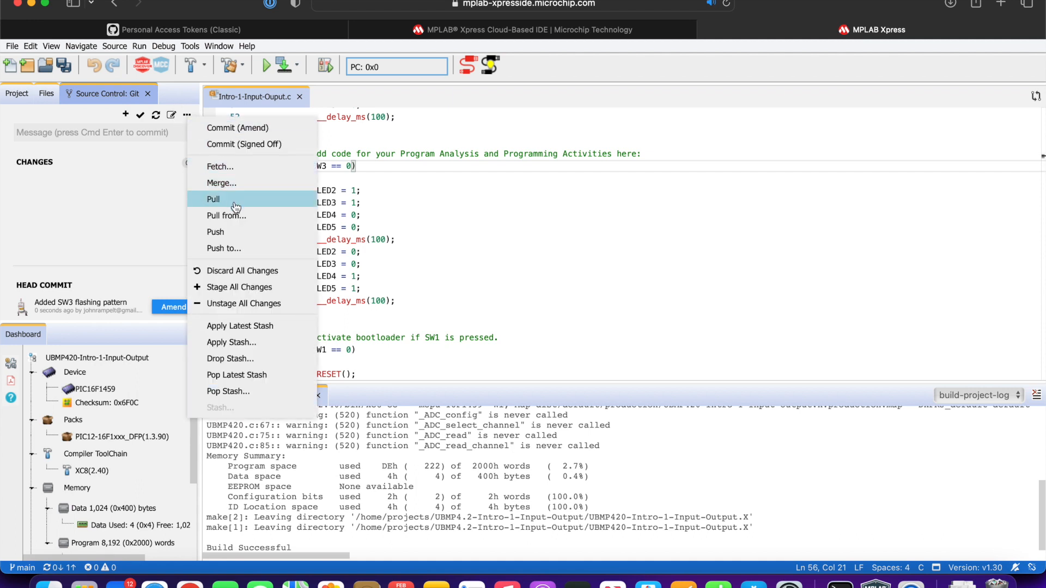
left_click(241, 233)
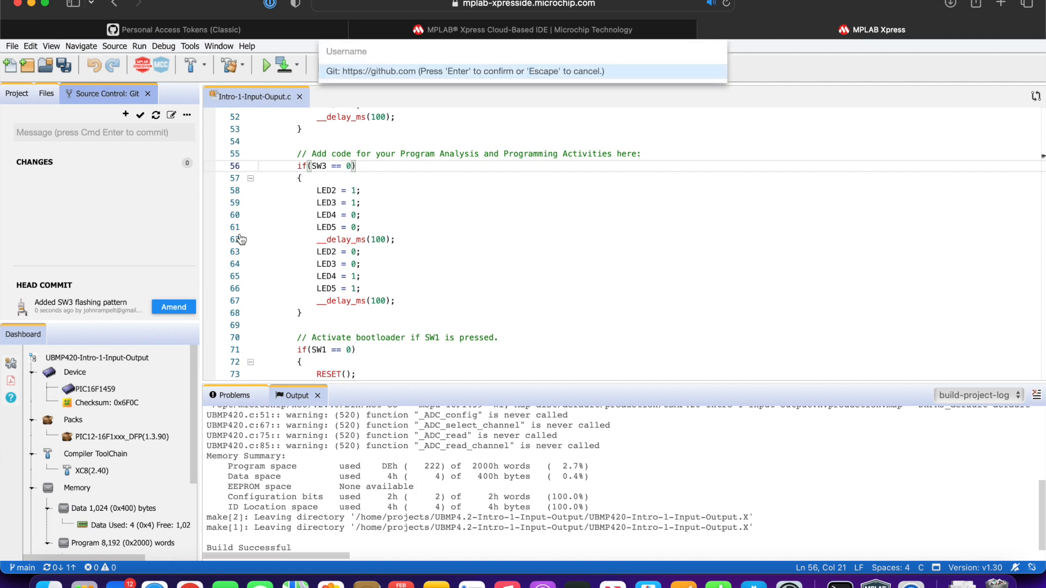
type("jrampelt")
key("Return")
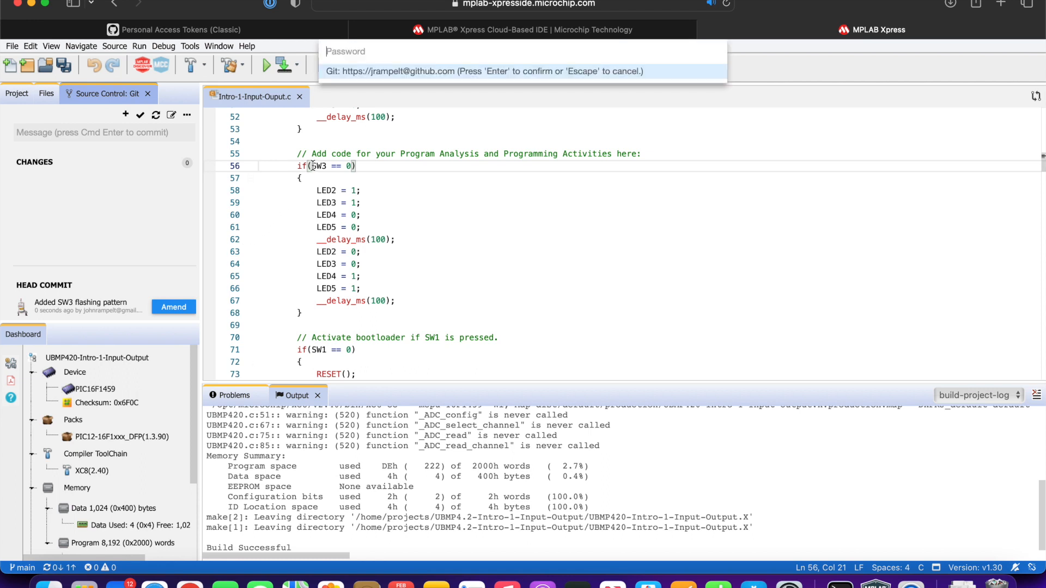
key("super+v")
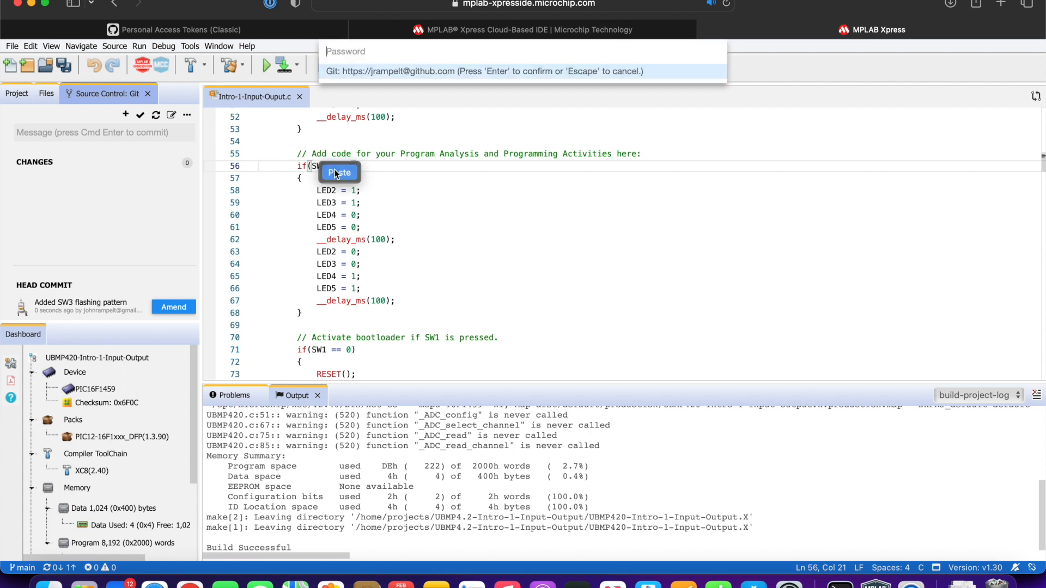
left_click(339, 173)
key("Return")
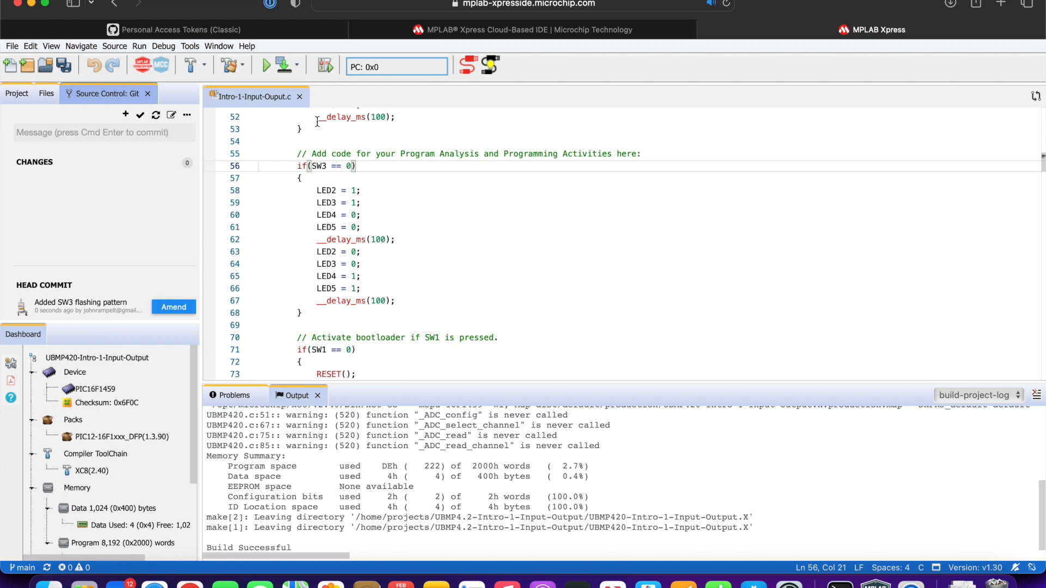
left_click(276, 33)
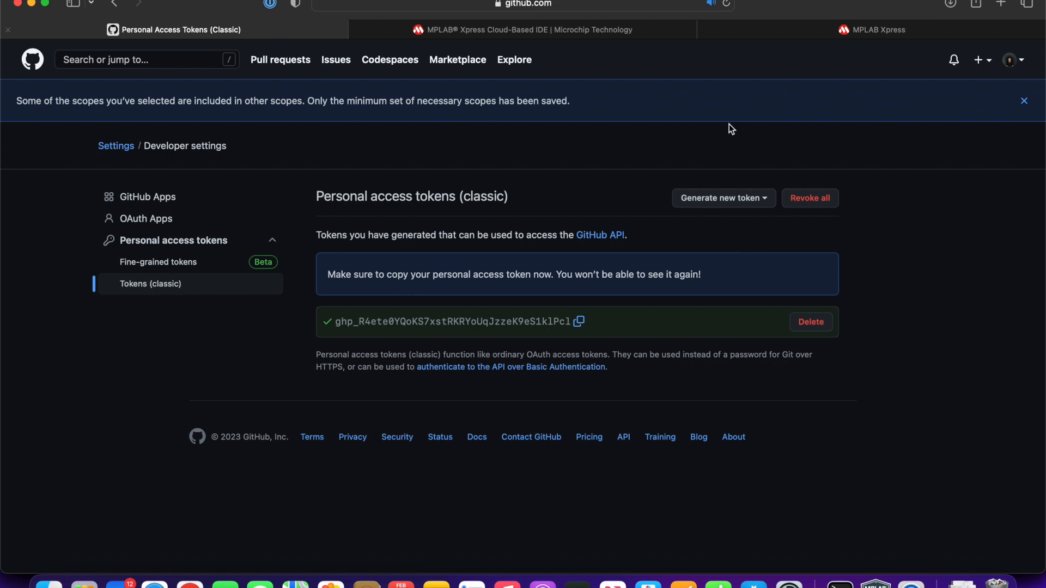
Open the Intro-1 repository from Your repositories in the avatar menu.
left_click(1015, 64)
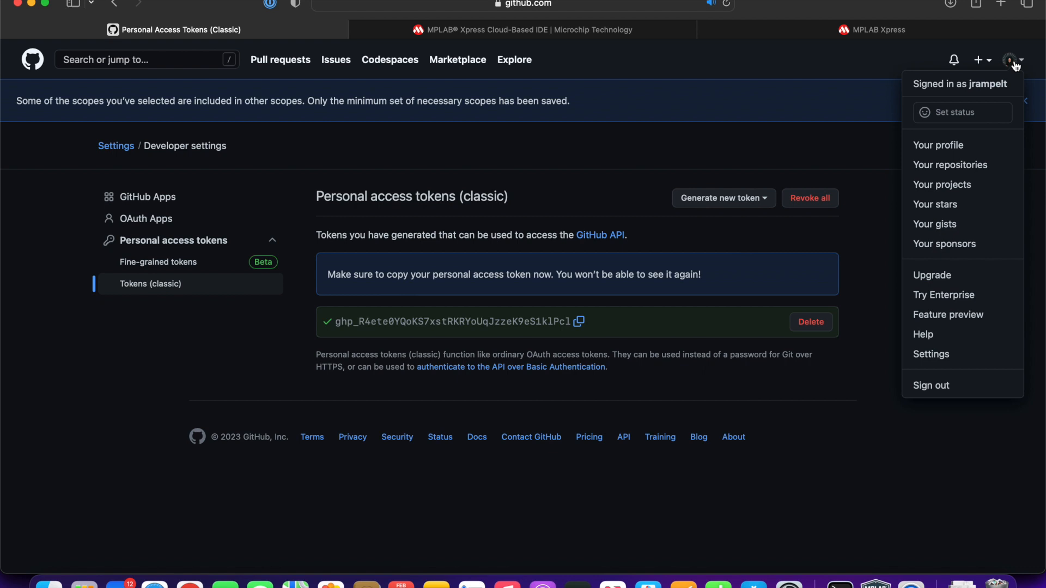
left_click(960, 164)
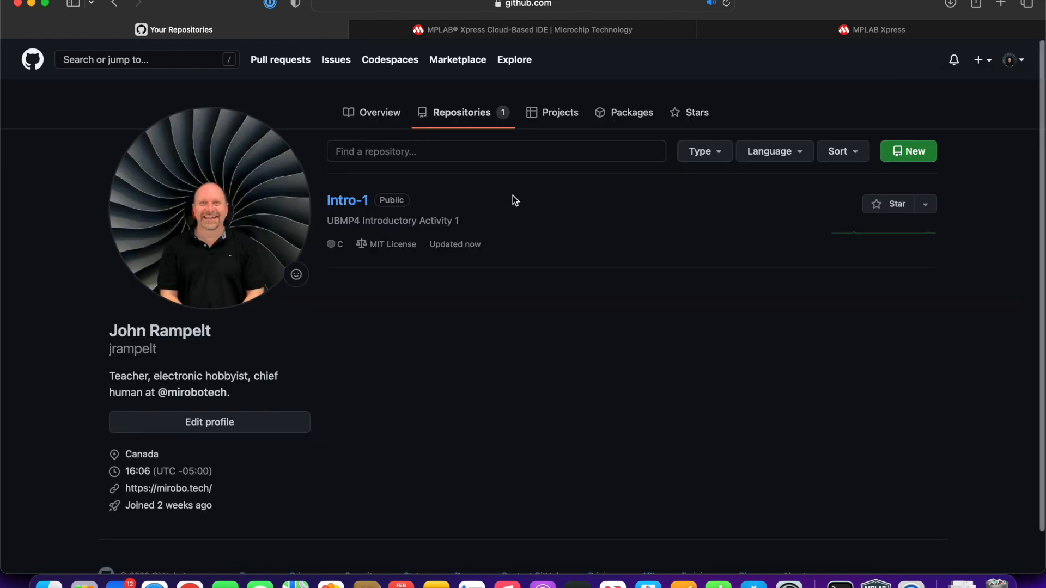
left_click(350, 201)
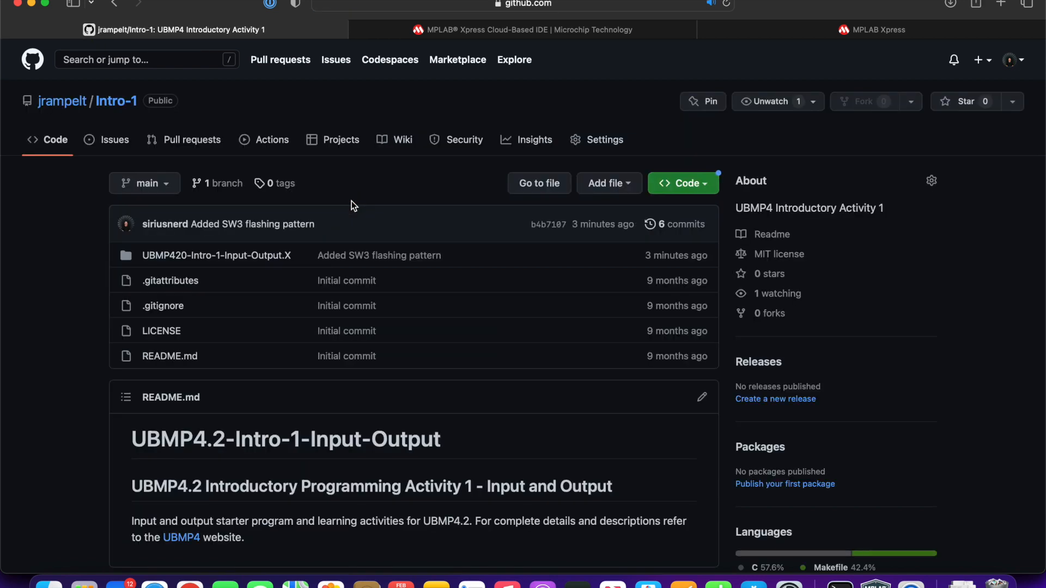